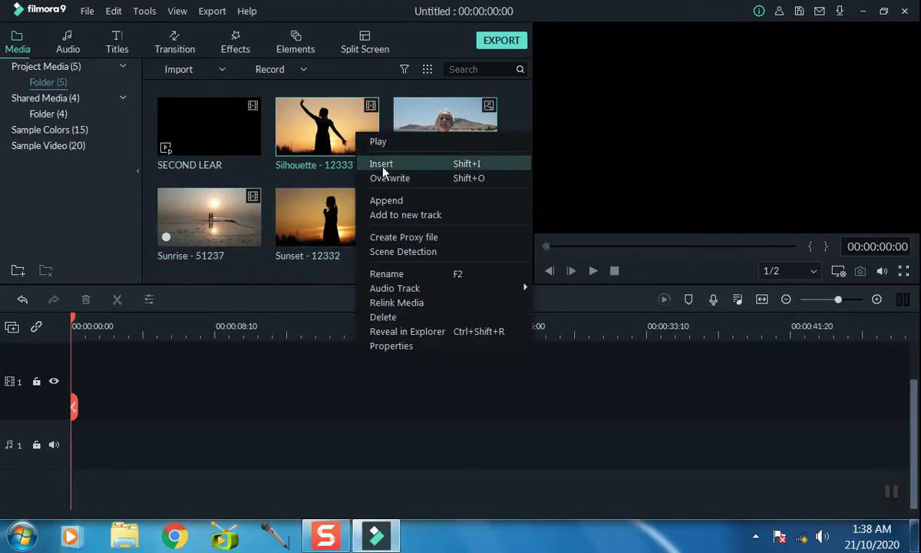
Insert the Silhouette - 12333, Sunrise - 51237 and Sunset - 12332 clips one after another on video track 1.
click(363, 163)
click(448, 297)
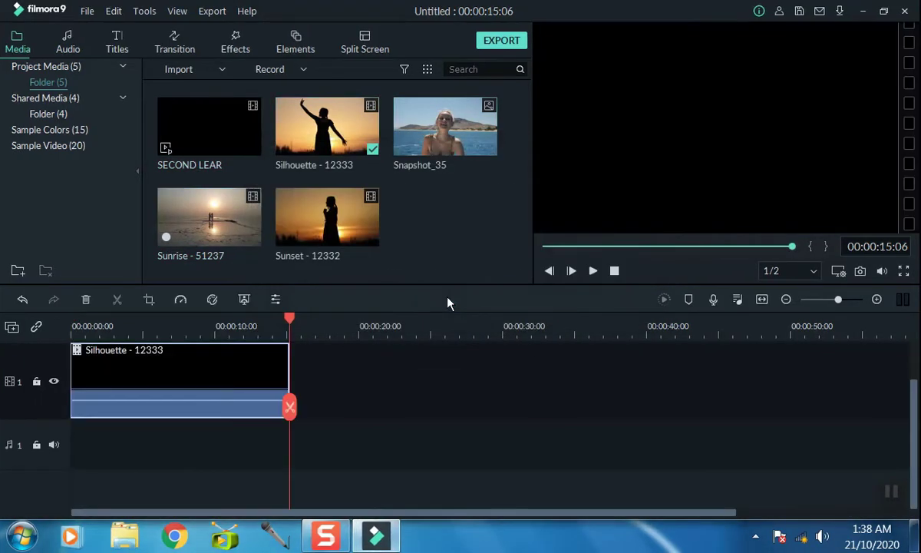
right_click(226, 206)
click(246, 241)
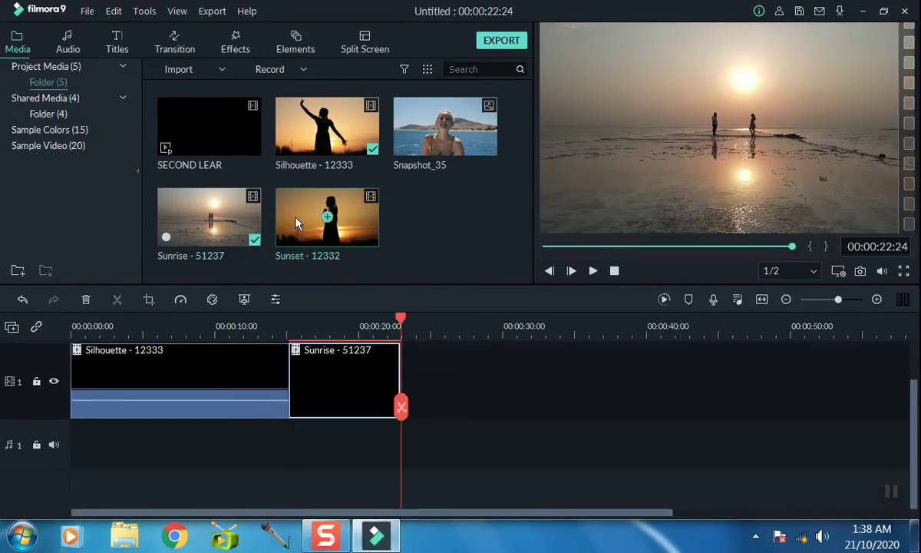
right_click(300, 215)
click(315, 237)
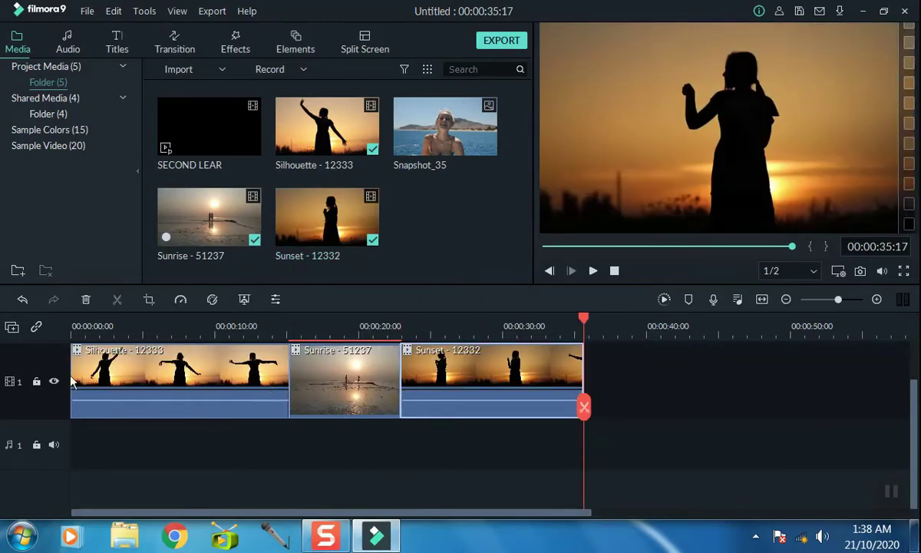
Add a second video track above the first and leave video track 1 unlocked.
click(36, 381)
click(12, 326)
click(47, 330)
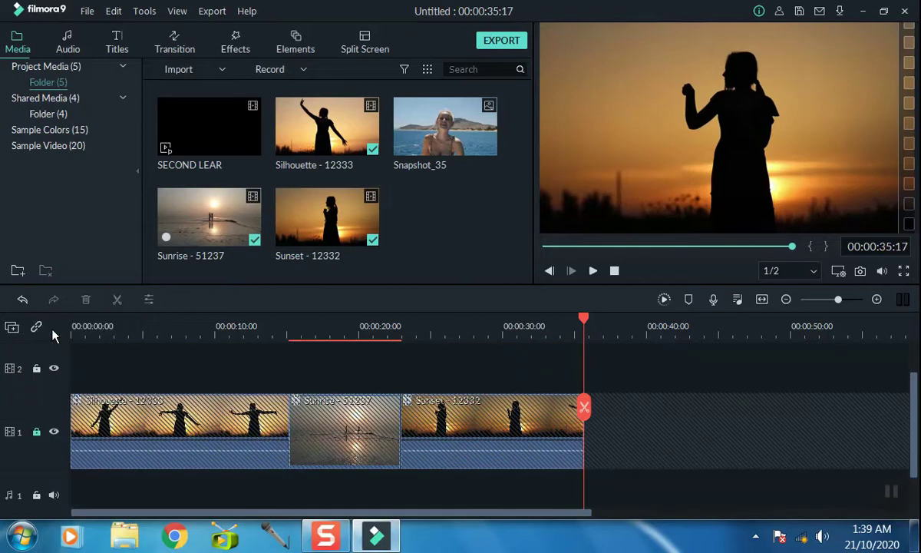
click(36, 432)
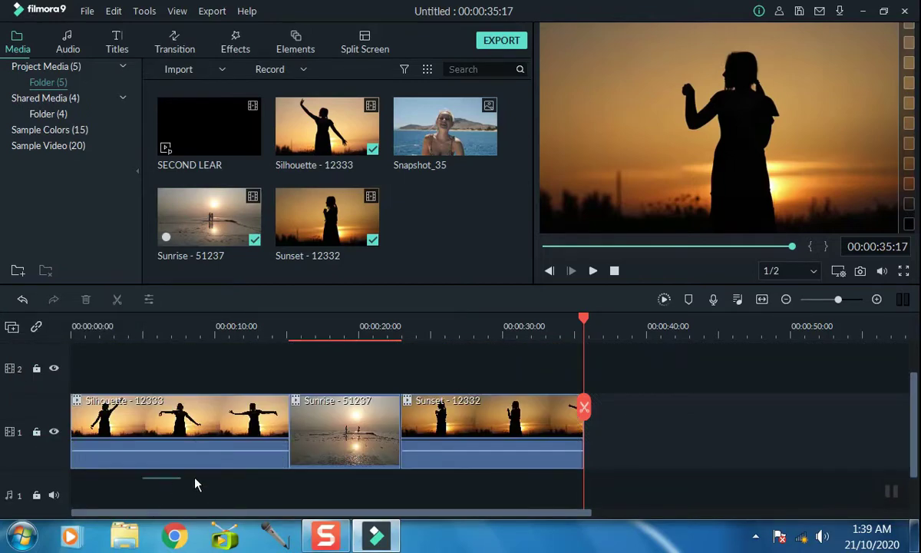
Copy all three clips on video track 1, lock that track, and paste the copies onto video track 2.
right_click(491, 430)
click(494, 139)
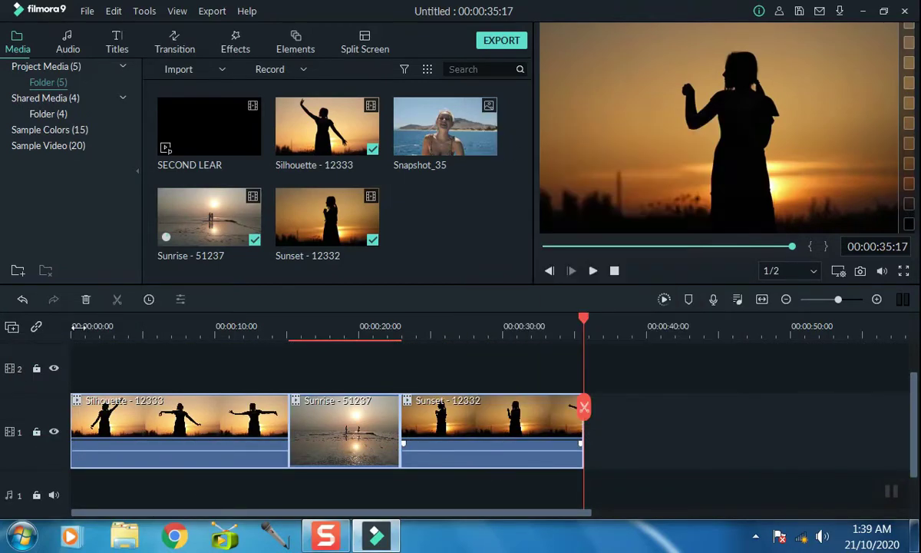
click(36, 432)
right_click(132, 339)
click(176, 156)
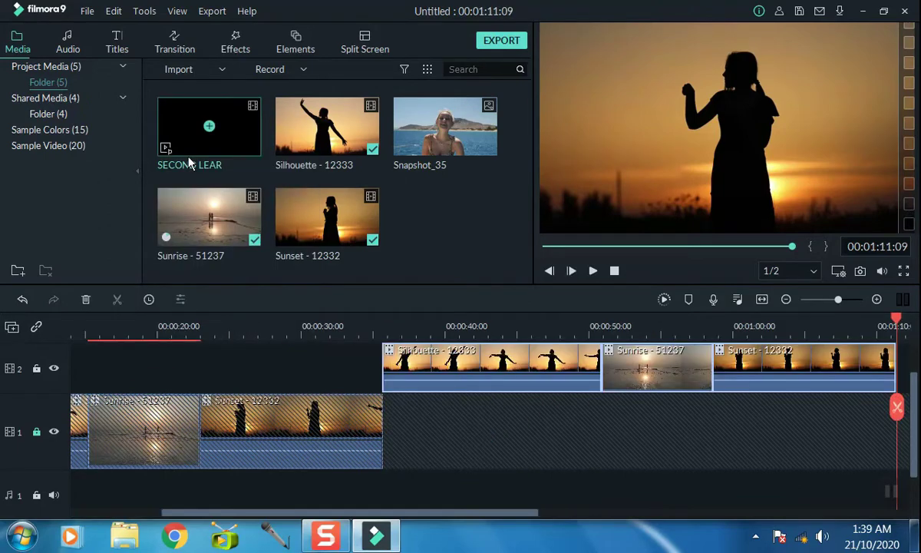
Delete the empty gap before the pasted clips on video track 2 and render the timeline preview.
click(211, 373)
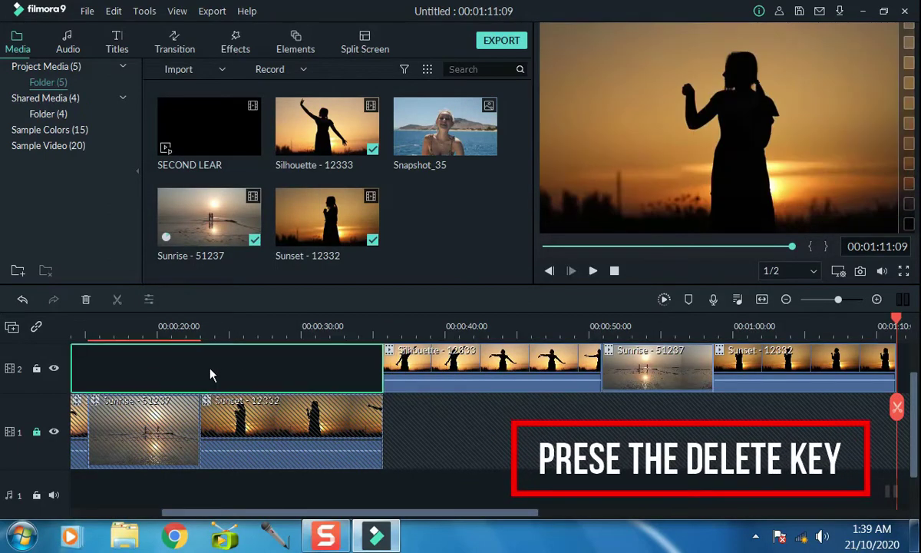
key(Delete)
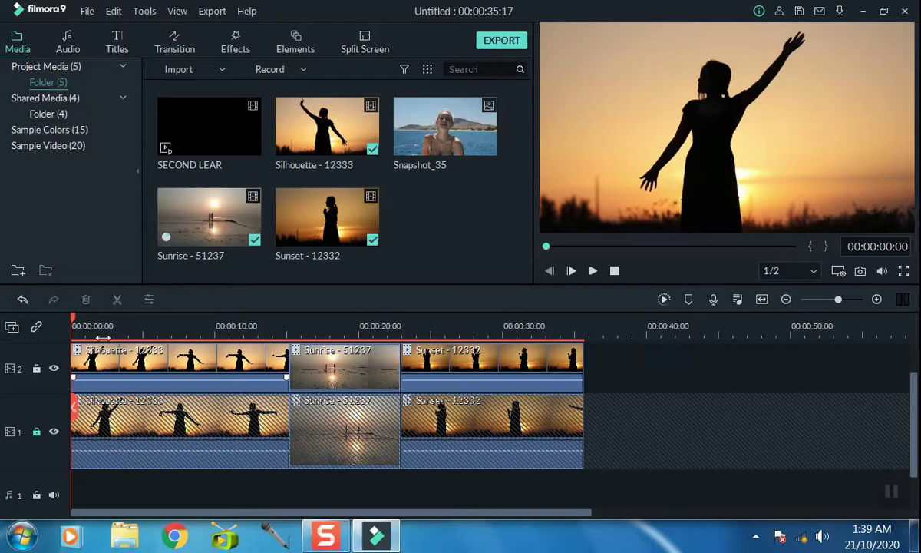
click(448, 354)
click(664, 299)
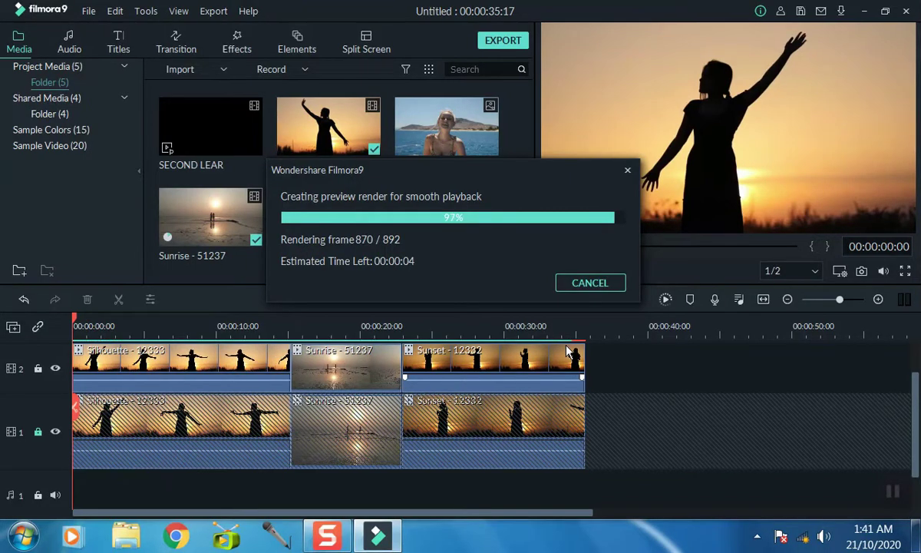
Enable stabilization on the Silhouette clip on video track 2, try smooth levels 36 and 18, and reset the level to 0.
double_click(134, 372)
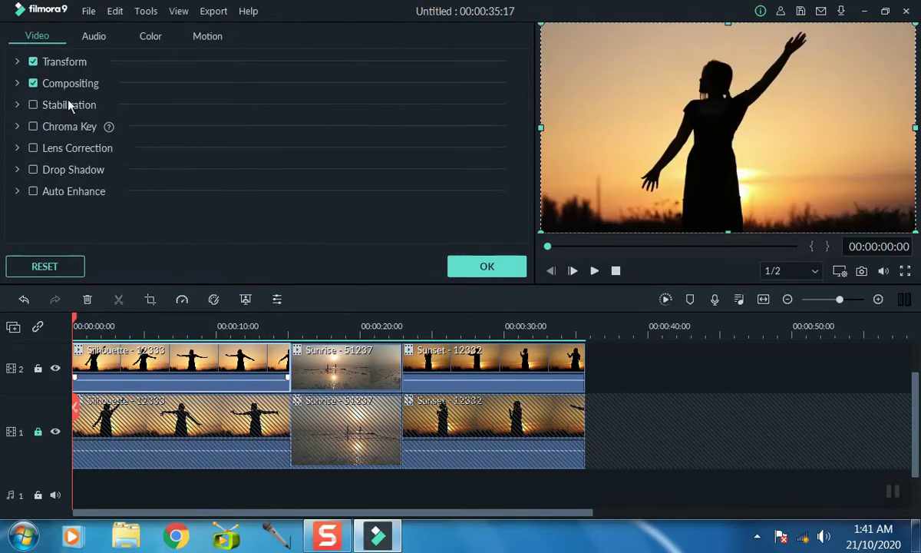
click(36, 104)
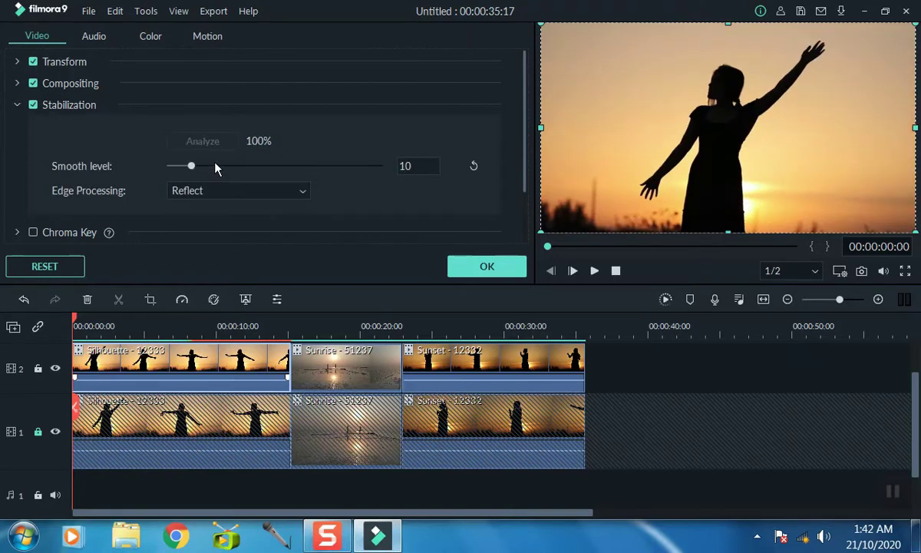
click(246, 167)
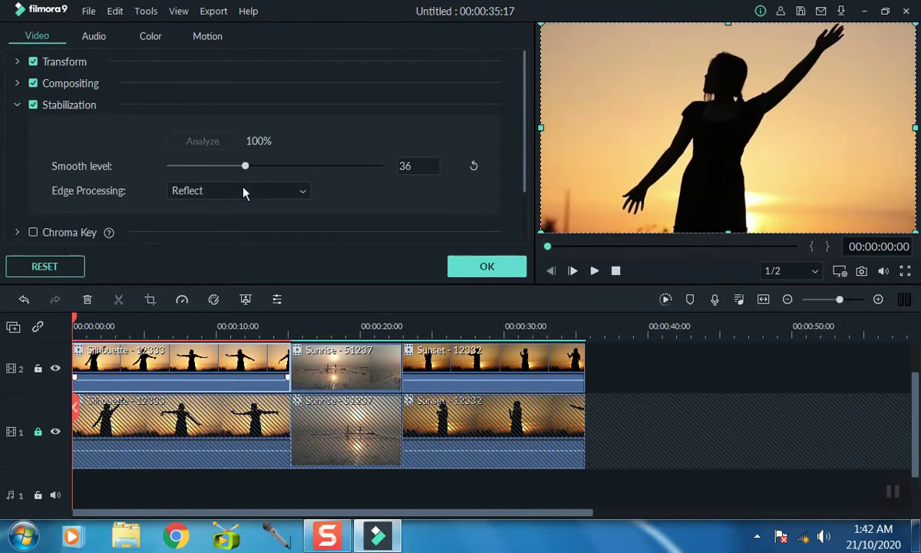
click(208, 166)
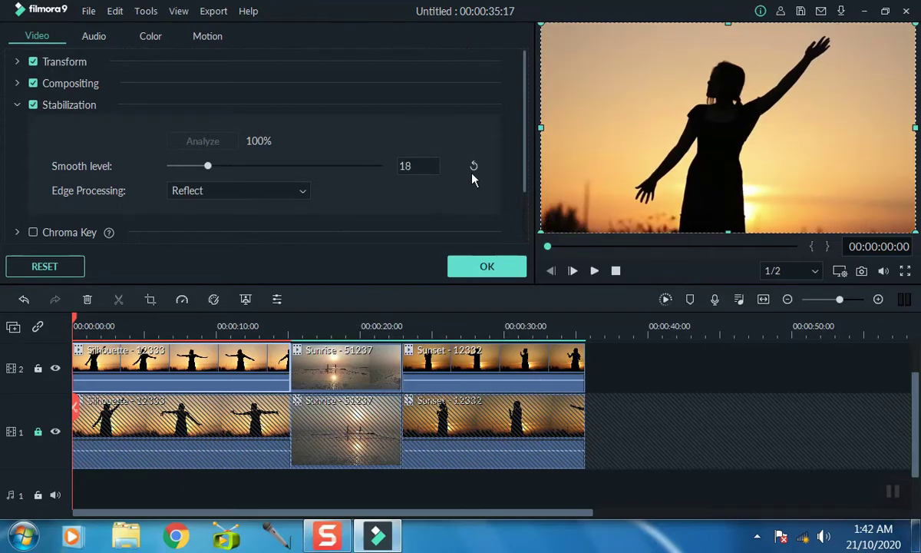
click(473, 168)
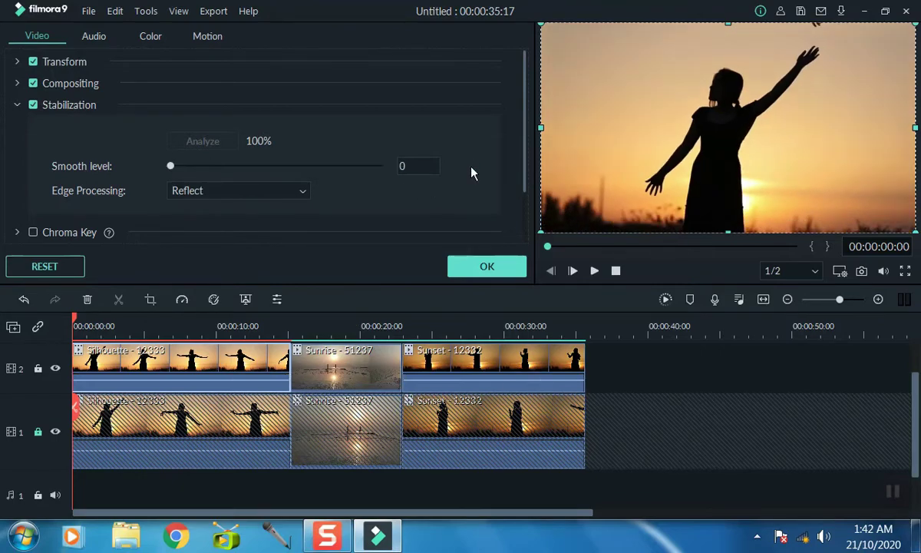
Enable stabilization on the Sunrise clip on video track 2 and apply the clip settings.
click(343, 374)
click(76, 107)
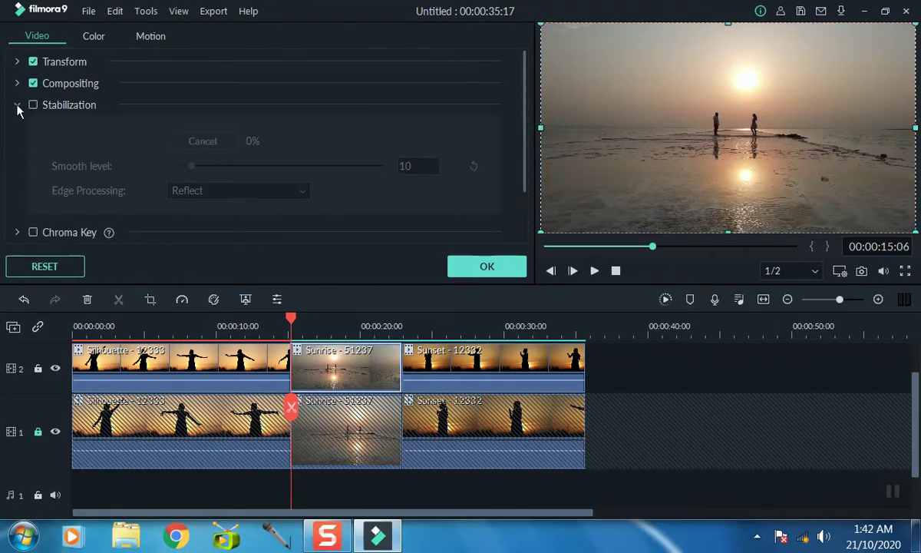
click(33, 105)
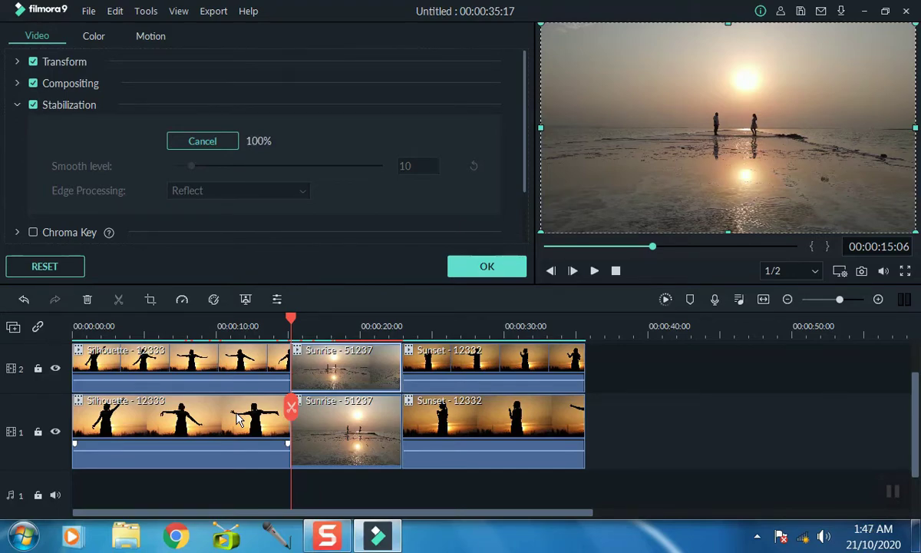
click(487, 266)
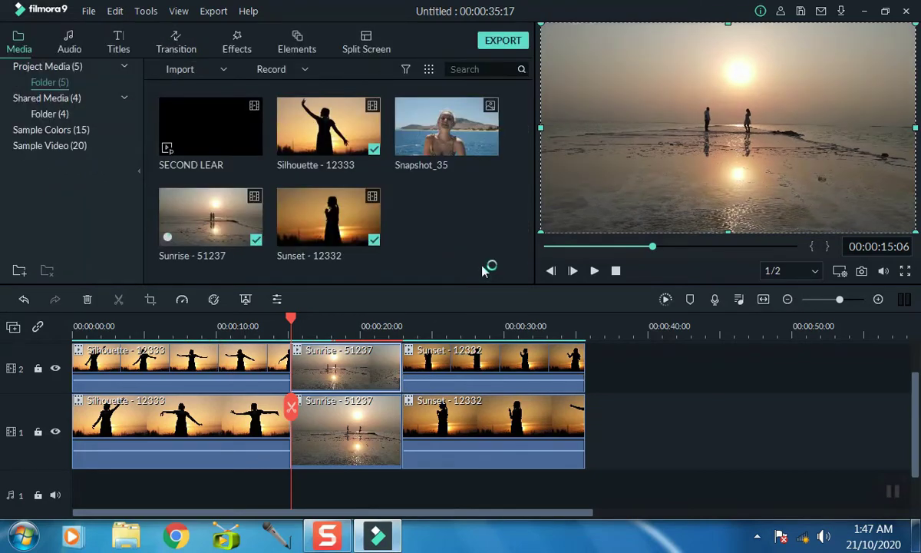
Stabilize the Sunset clip on video track 2 with smooth level 10 and Reflect edge processing, and apply the settings.
click(477, 326)
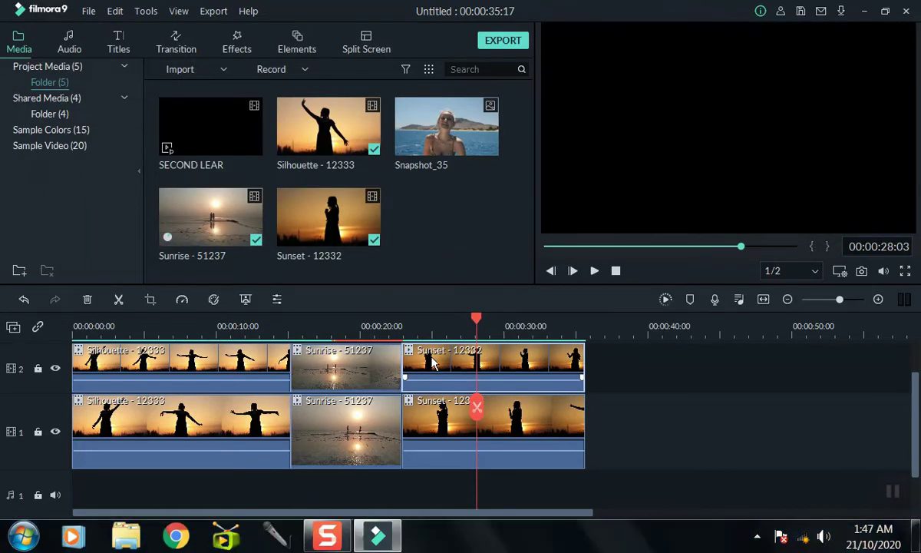
double_click(433, 362)
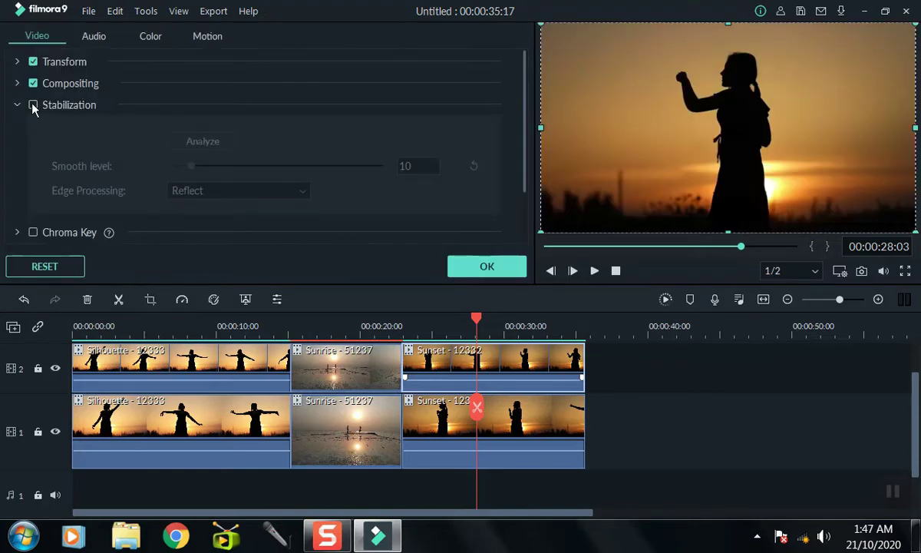
click(33, 105)
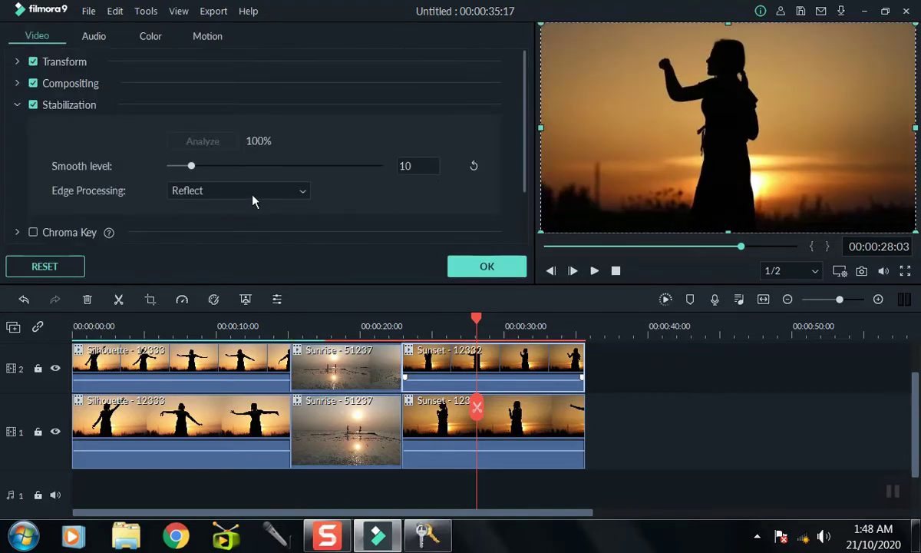
click(278, 193)
click(278, 193)
click(487, 265)
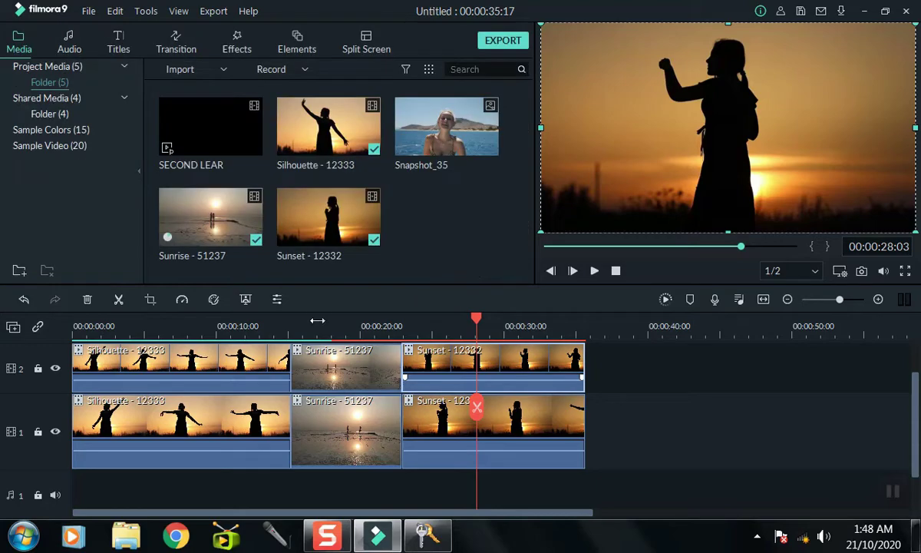
Set the blending mode of the Silhouette clip on video track 2 to Overlay and lock video track 1.
double_click(161, 373)
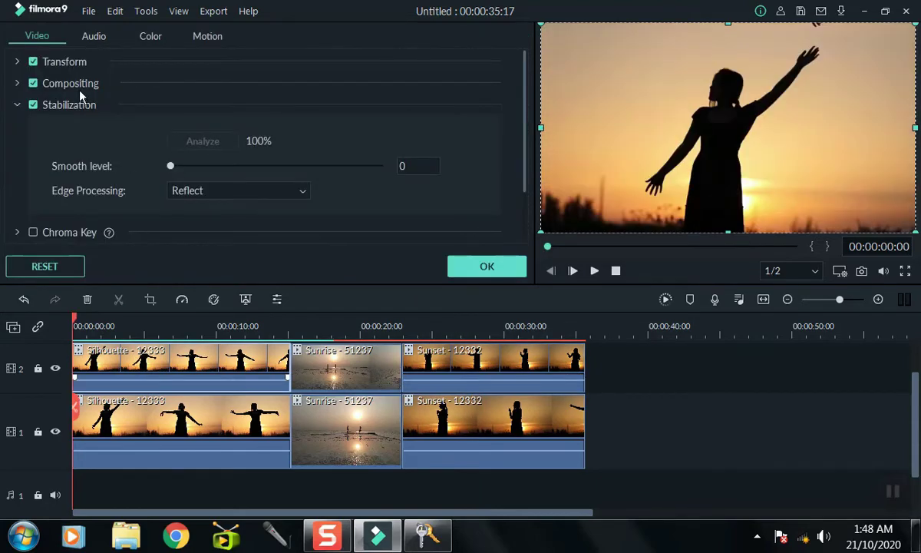
click(75, 83)
click(231, 120)
scroll(214, 193, down, 3)
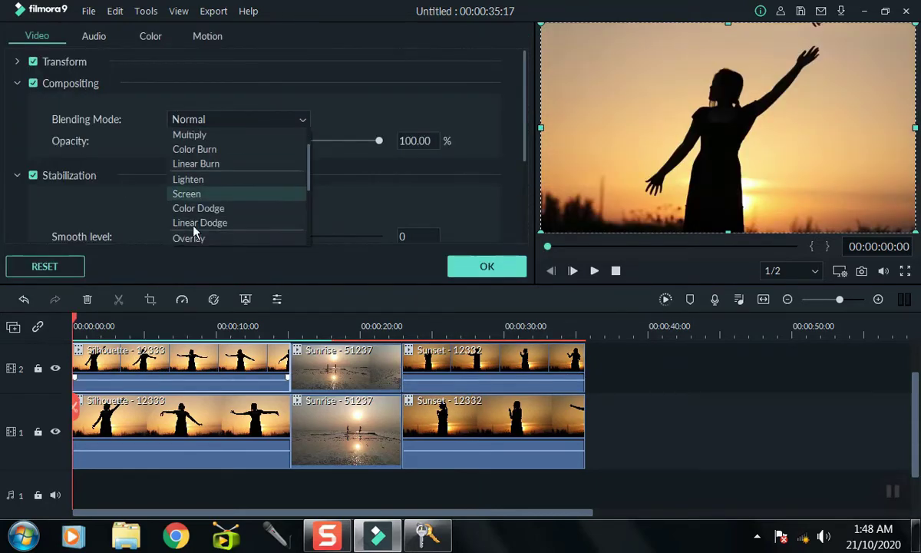
click(214, 194)
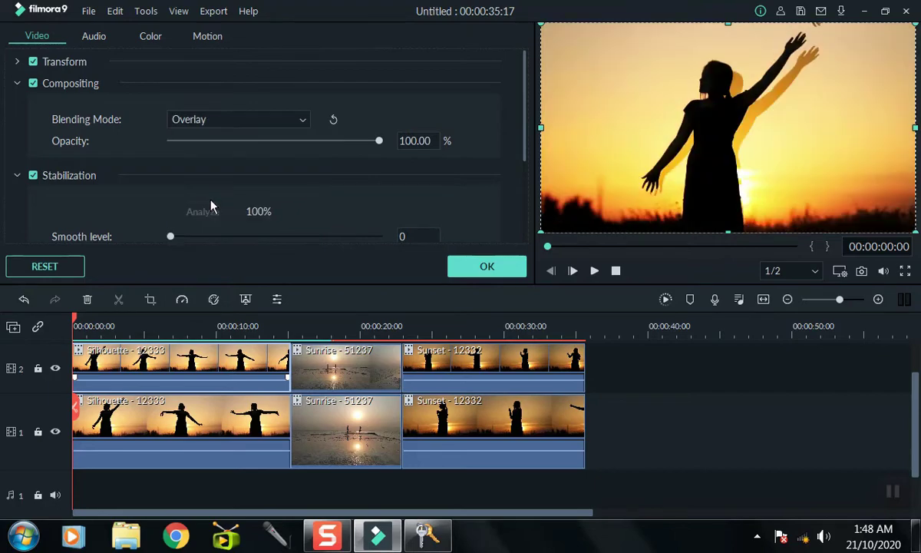
click(37, 431)
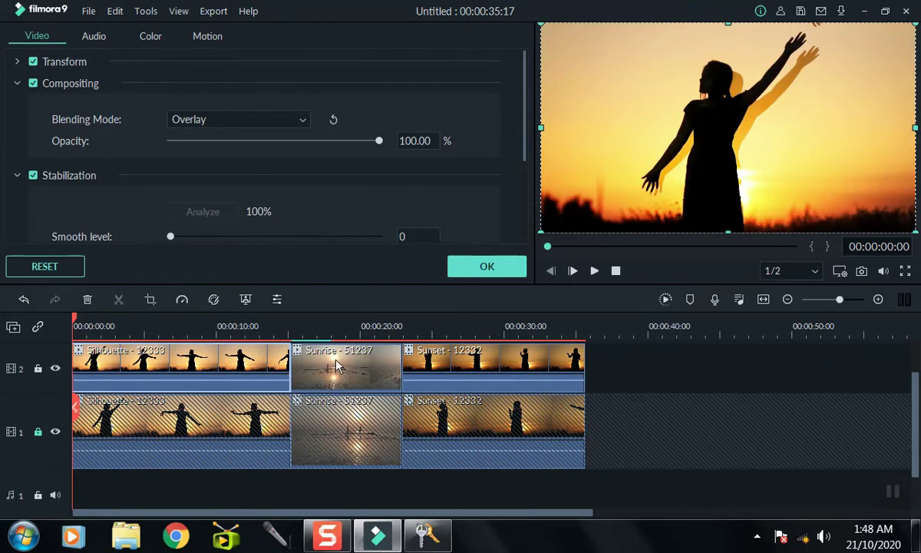
Enlarge the Silhouette clip on video track 2, set its Y position to 30, and move the overlay to the right side of the video frame.
click(70, 63)
drag(251, 142, 280, 139)
click(301, 165)
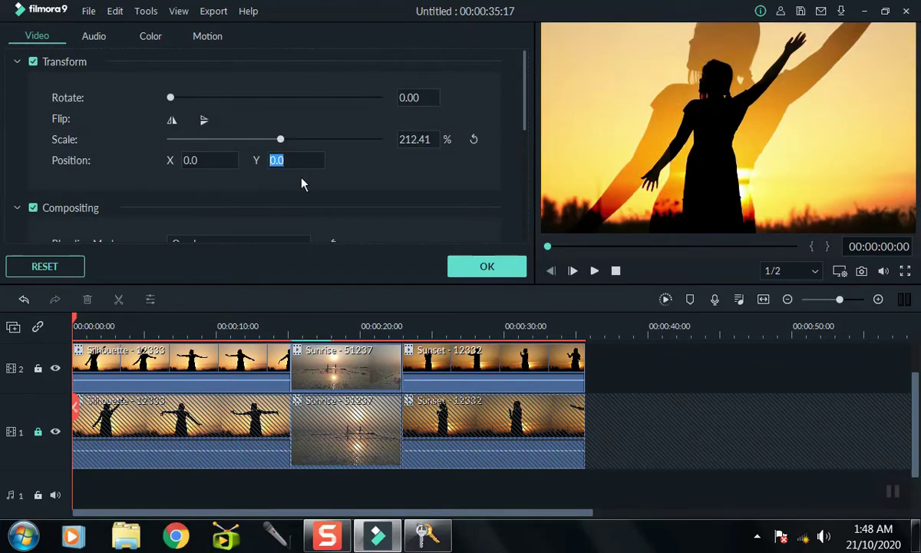
text(30)
key(Return)
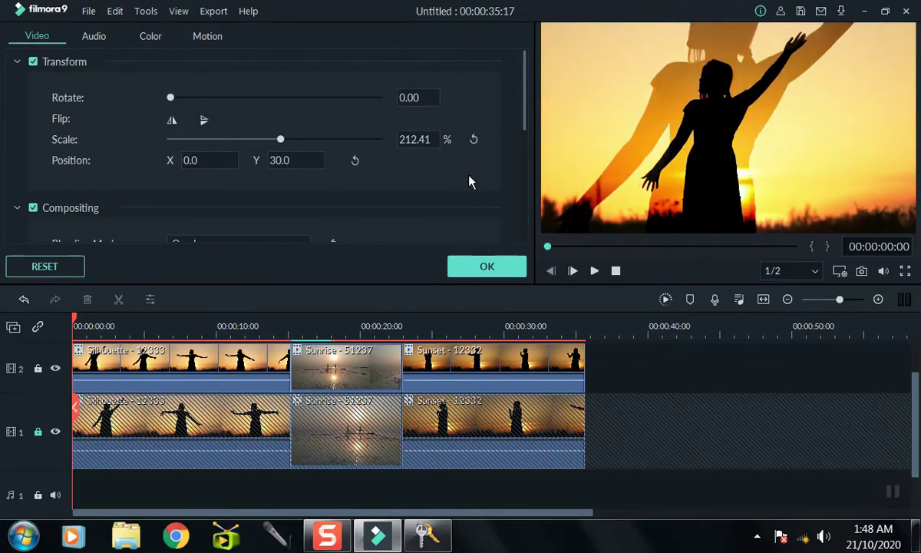
drag(280, 140, 262, 140)
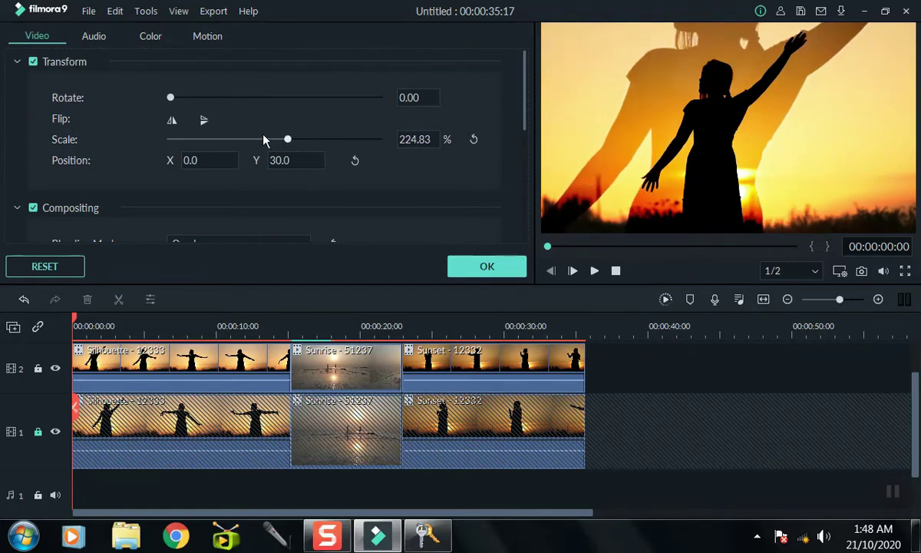
drag(724, 107, 798, 142)
Try a lower opacity on the Silhouette overlay, restore it to 100 %, and apply the clip settings.
scroll(259, 228, down, 3)
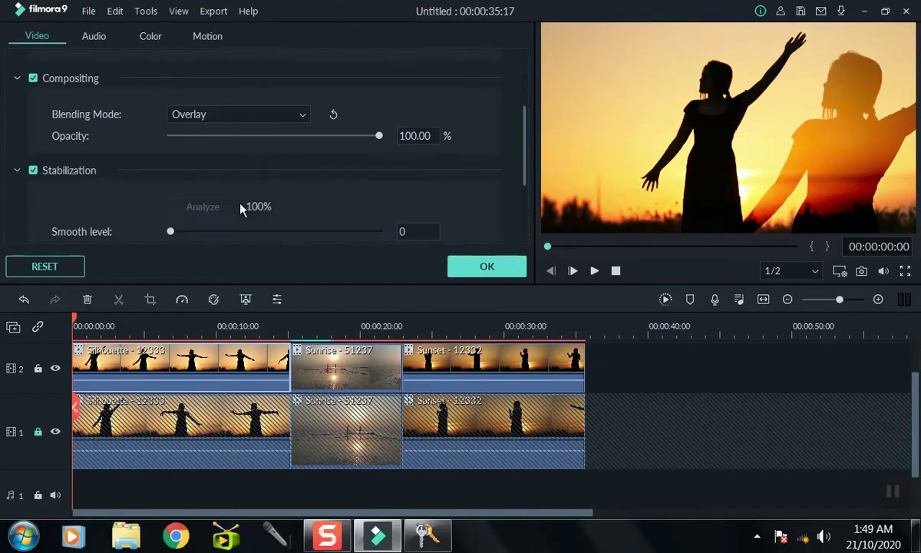
click(309, 136)
click(358, 136)
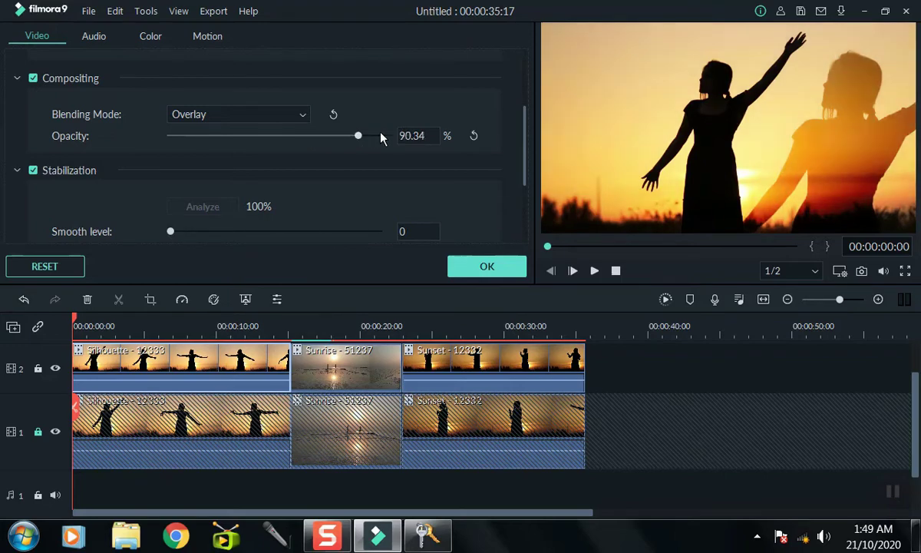
click(382, 136)
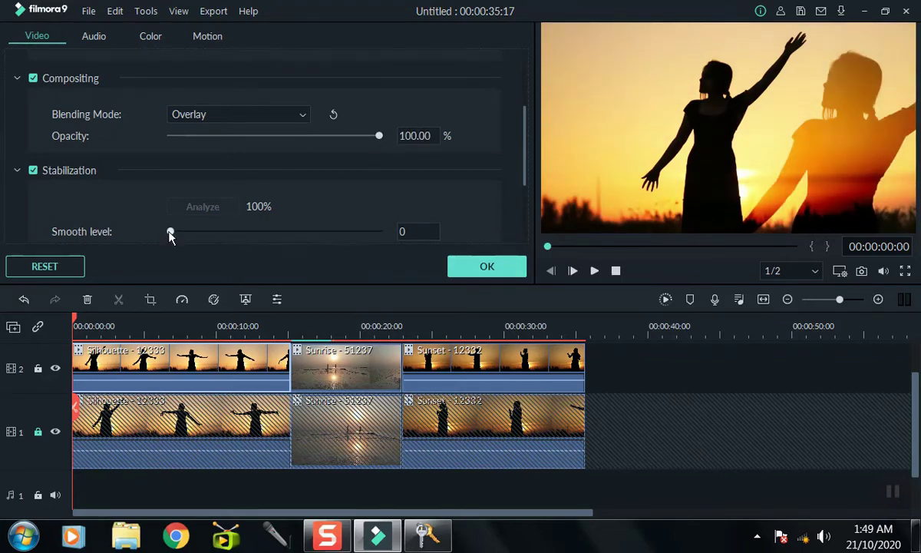
click(491, 266)
Set the blending mode of the Sunrise clip on video track 2 to Overlay.
double_click(326, 353)
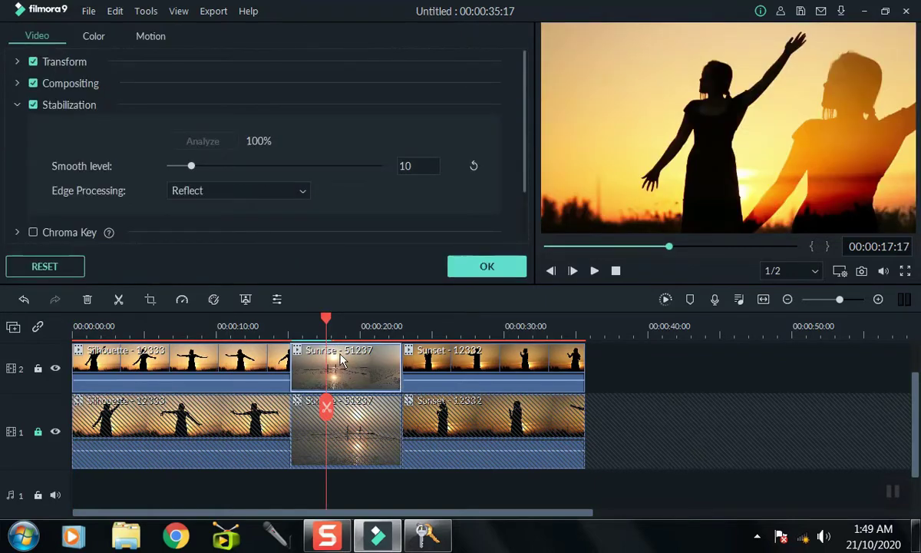
click(16, 83)
click(238, 119)
scroll(219, 217, down, 2)
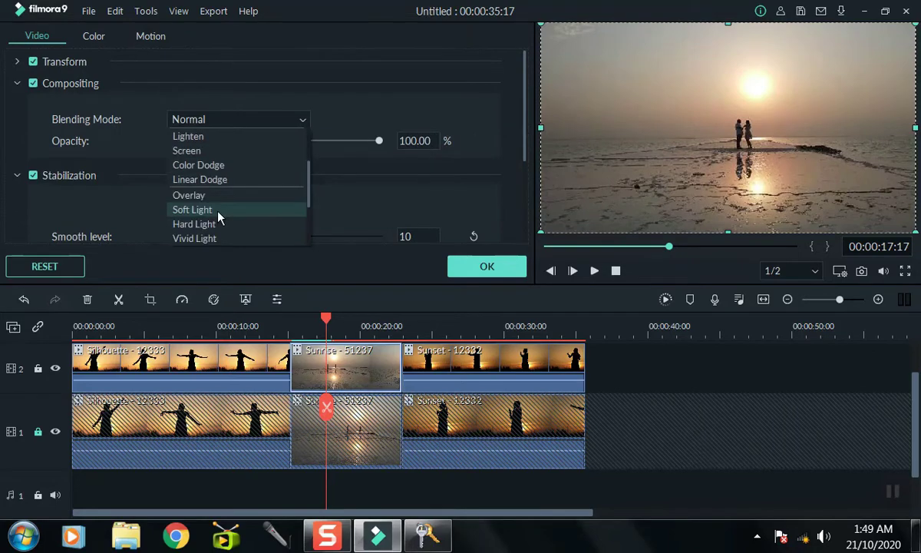
click(193, 195)
click(27, 82)
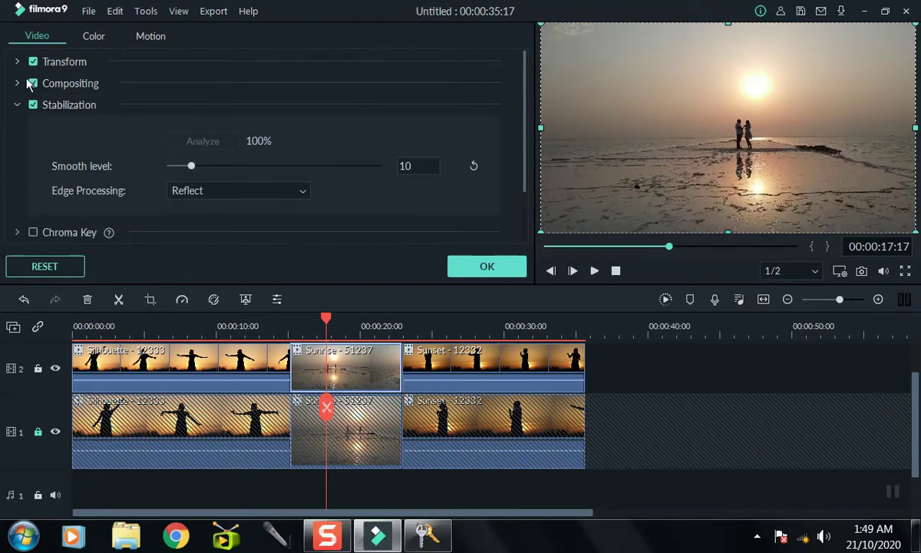
Scale the Sunrise overlay on video track 2 to about 338 % and set its Y position to 30.
click(70, 62)
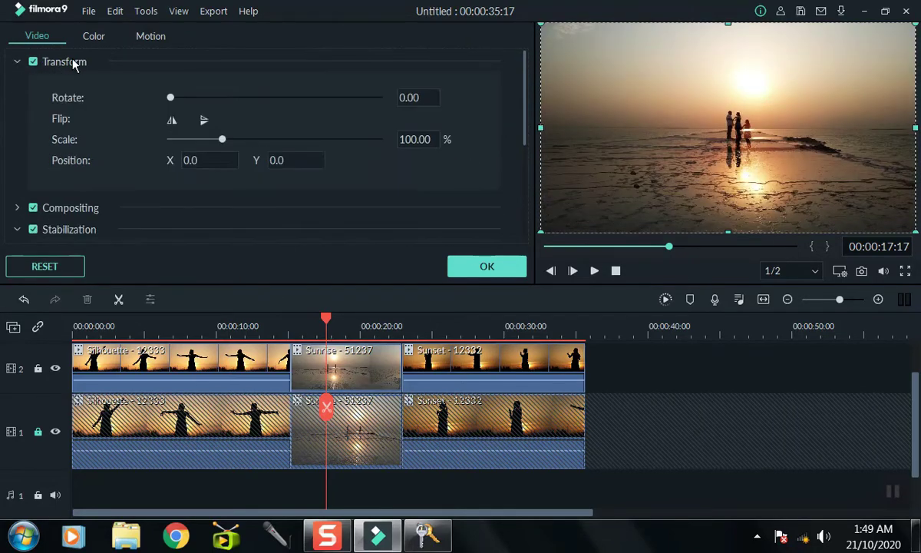
drag(222, 139, 345, 139)
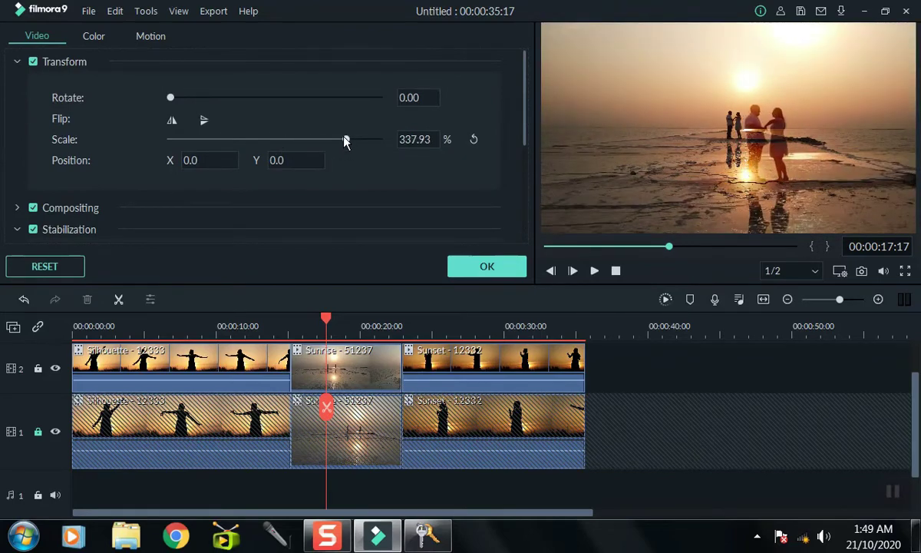
click(283, 160)
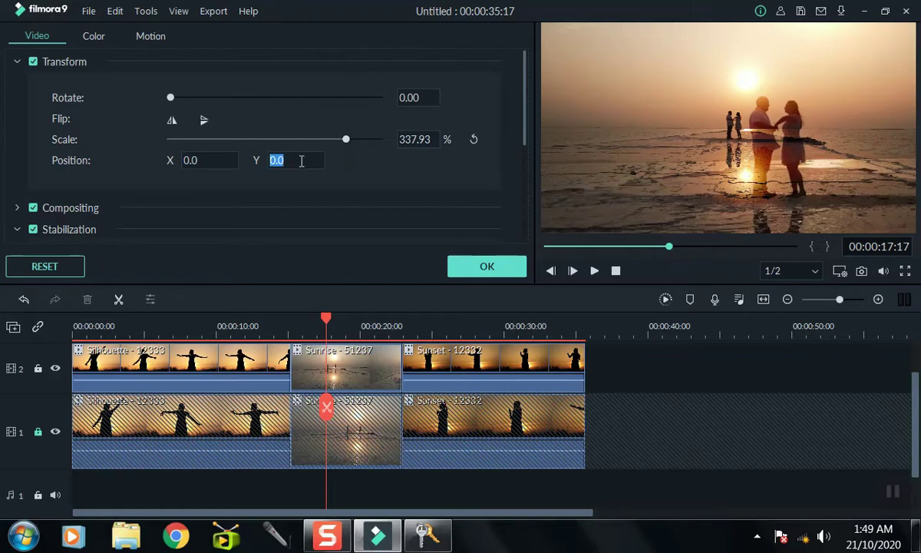
text(30.0)
key(Return)
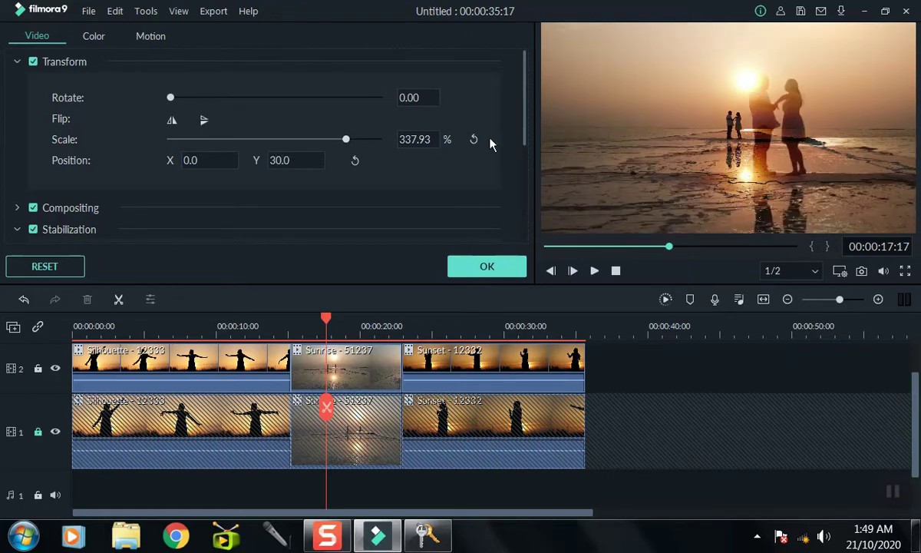
Move the enlarged Sunrise overlay to the right side of the video frame, at about X 135 and Y 0, and apply the clip settings.
click(307, 160)
text(50)
drag(743, 106, 791, 117)
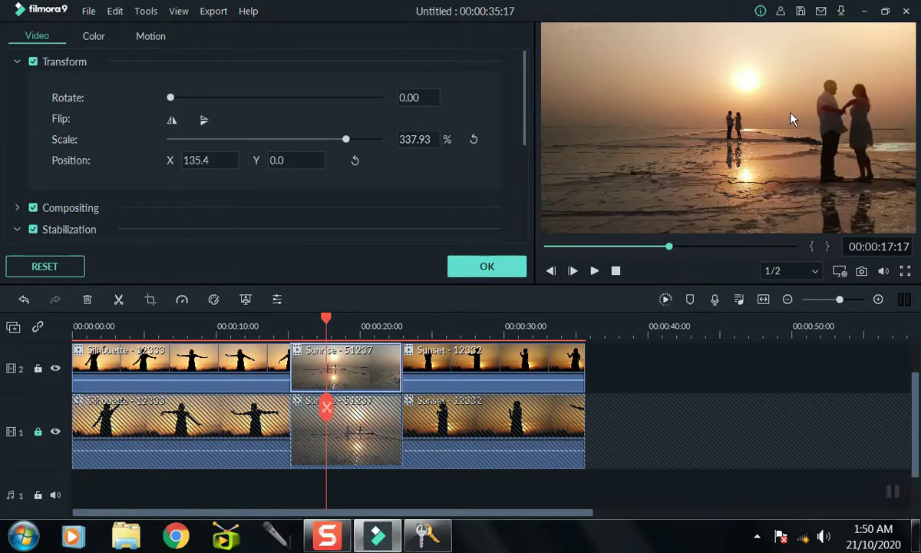
click(482, 267)
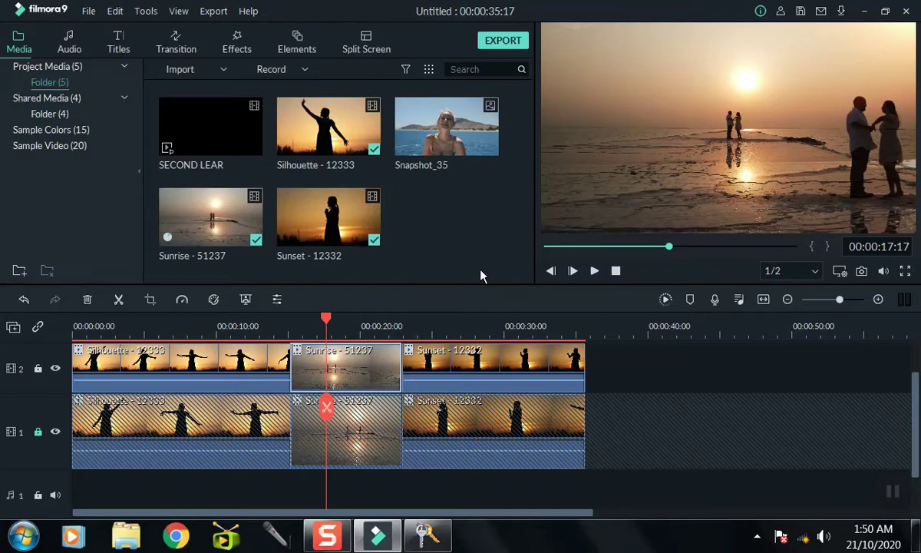
Set the blending mode of the Sunset clip on video track 2 to Overlay.
double_click(449, 367)
click(459, 326)
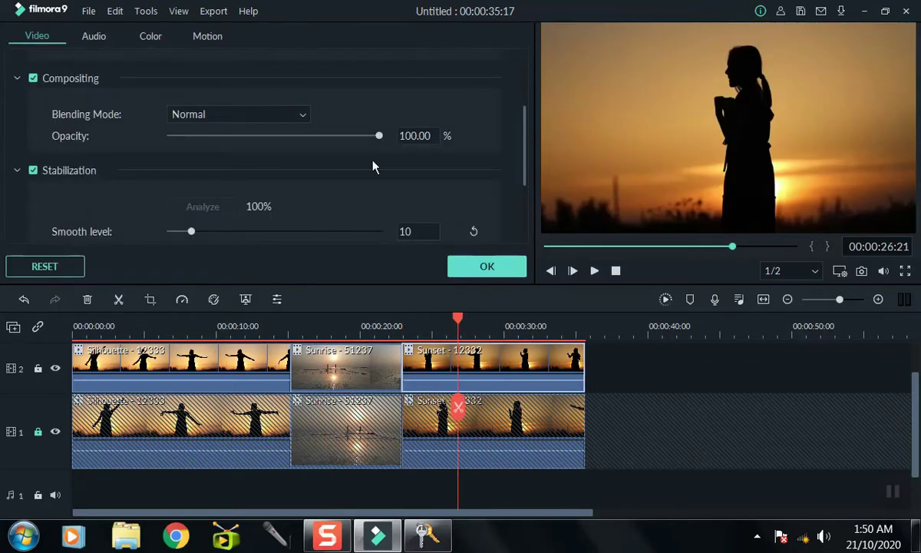
click(220, 115)
scroll(219, 153, down, 2)
click(201, 190)
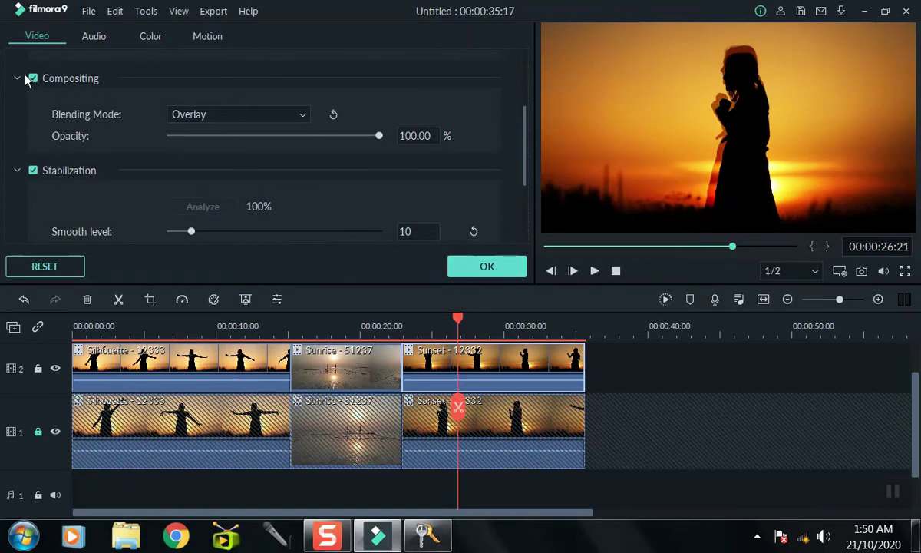
Scale the Sunset overlay to about 281 %, reposition it to about X 109 and Y -82, and apply the clip settings.
click(19, 77)
scroll(83, 86, up, 3)
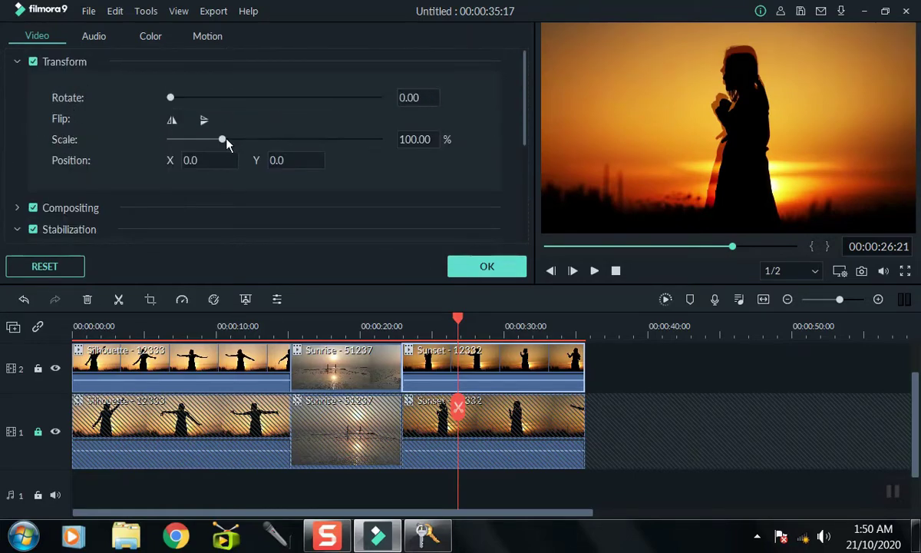
drag(222, 139, 317, 139)
click(294, 159)
text(30)
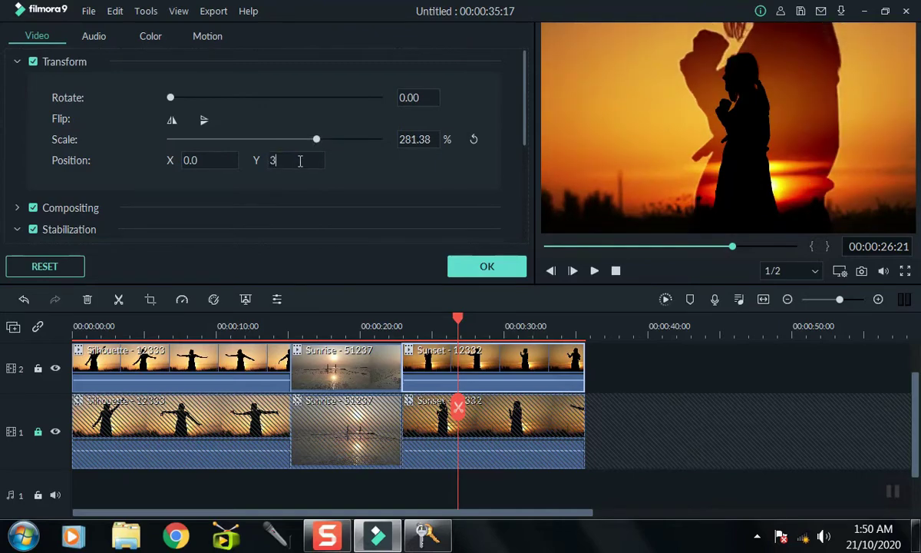
key(Return)
drag(749, 23, 852, 191)
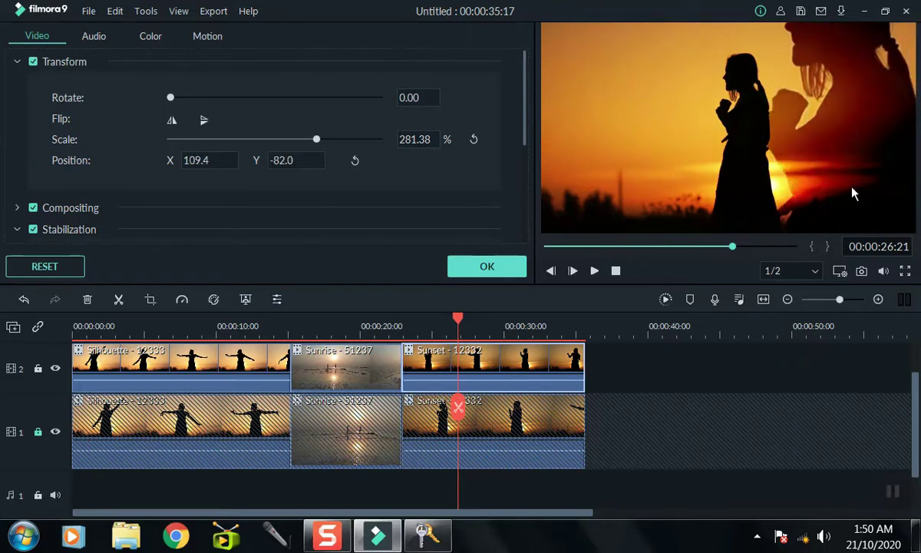
click(488, 268)
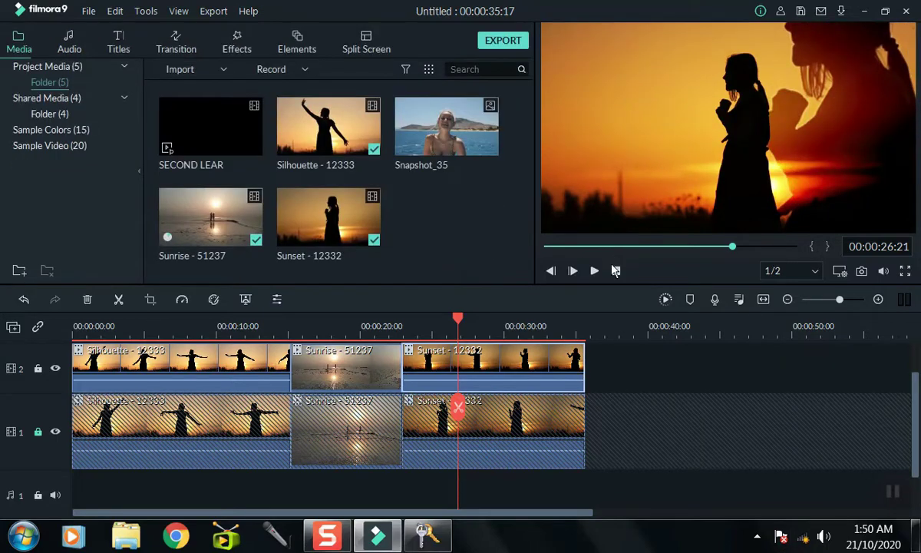
Render the timeline preview for the whole project.
click(665, 300)
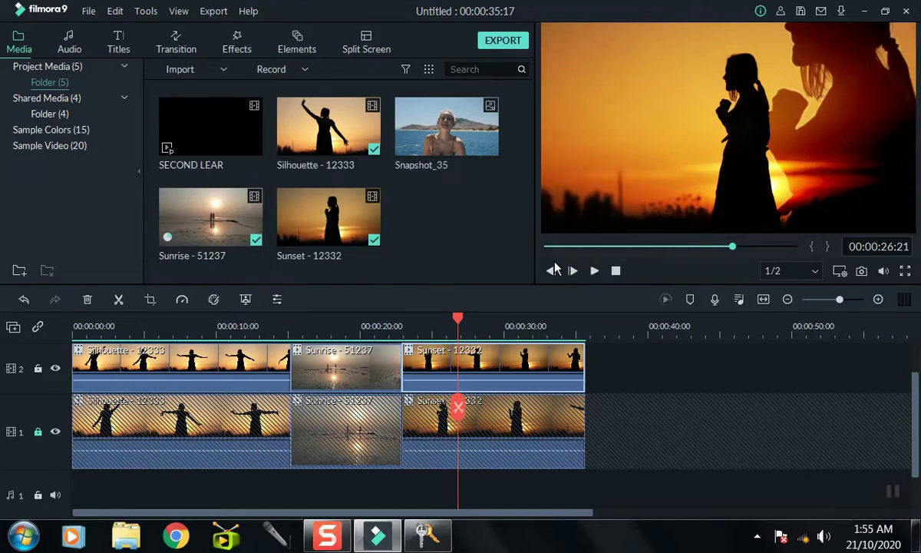
Export the project to the computer as an MP4 at 30 fps with the MPEG-4 video encoder.
click(507, 41)
click(565, 211)
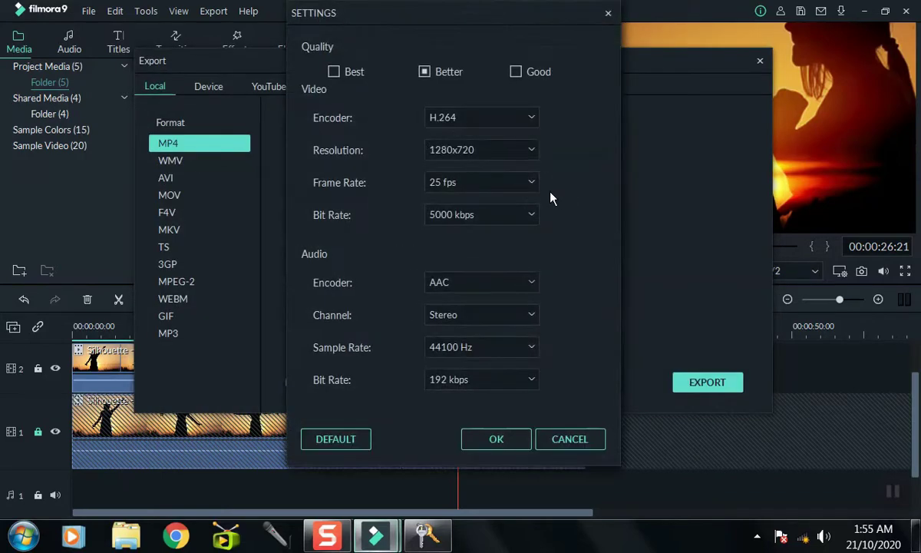
click(530, 182)
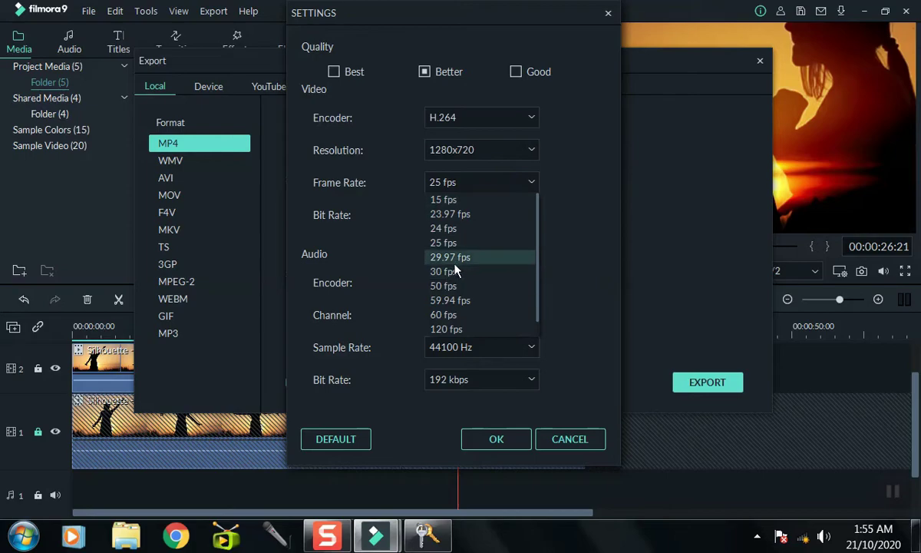
click(446, 271)
click(520, 119)
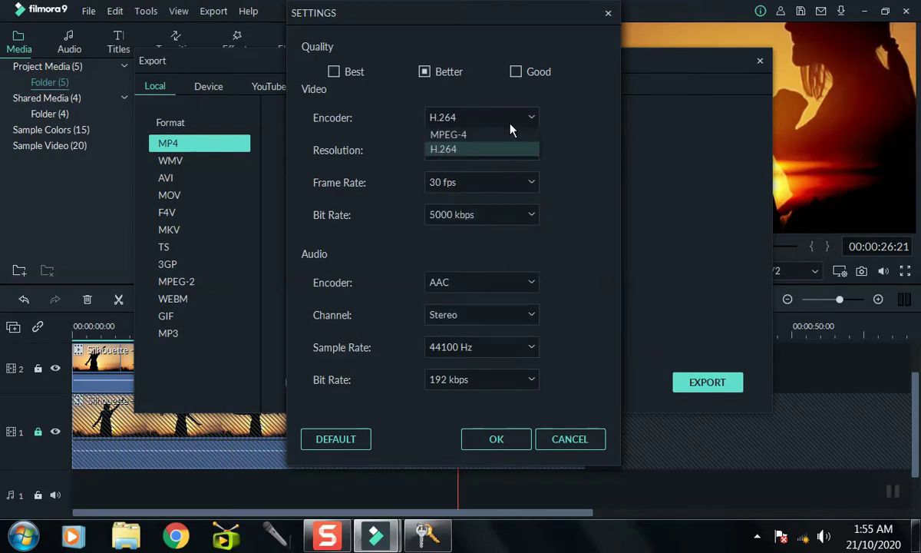
click(484, 135)
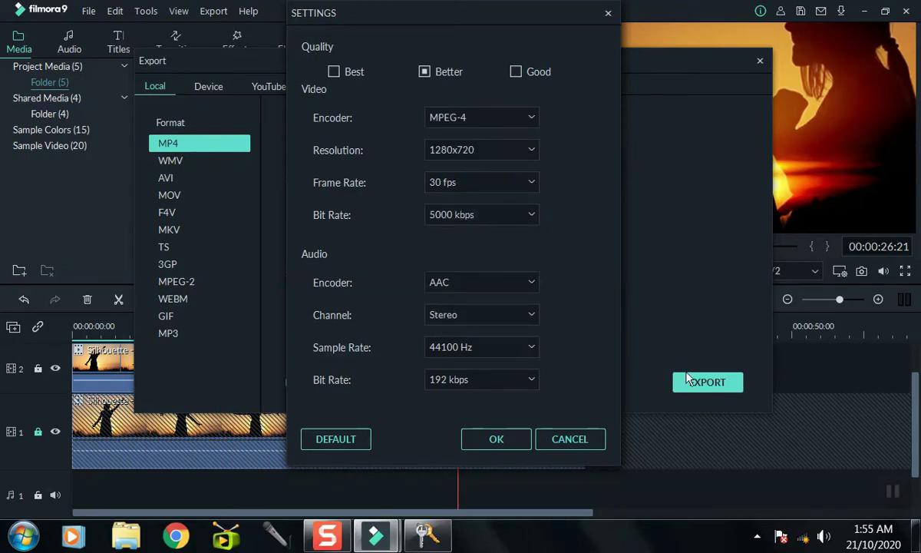
click(491, 443)
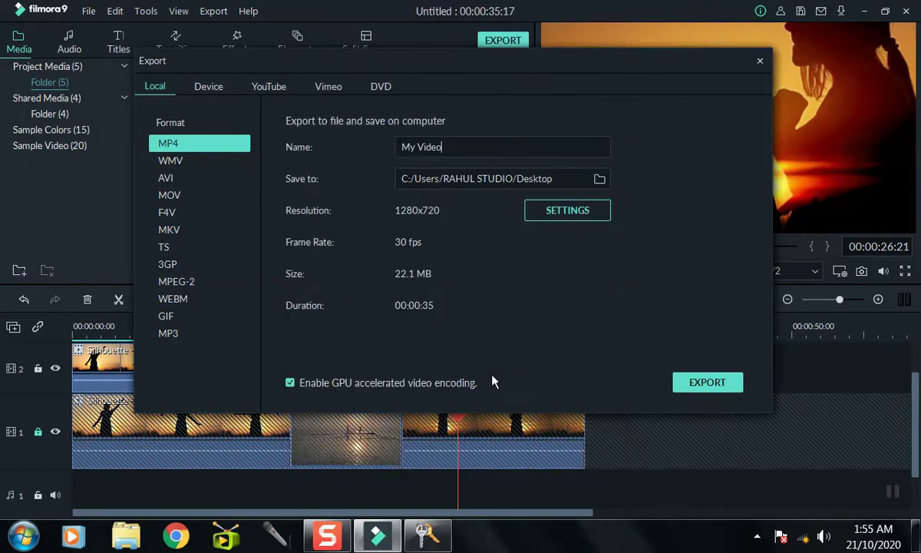
click(710, 381)
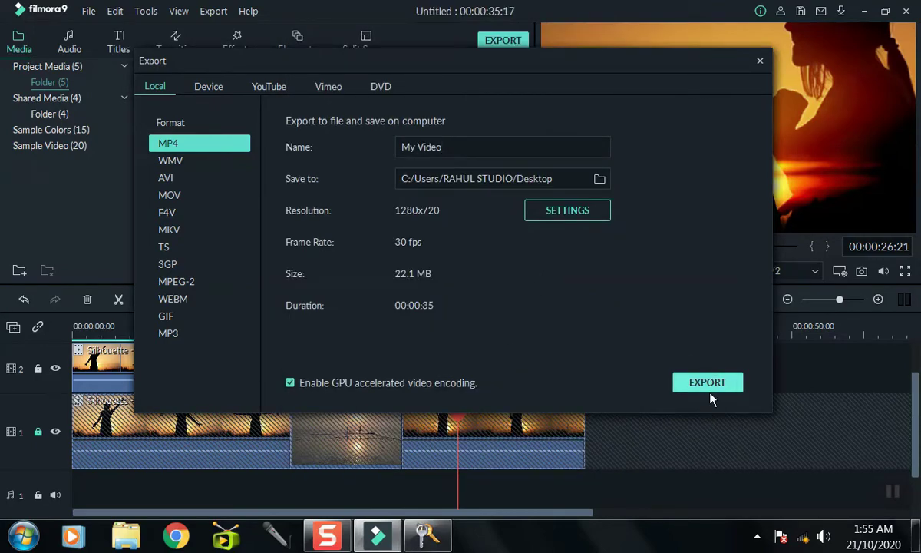